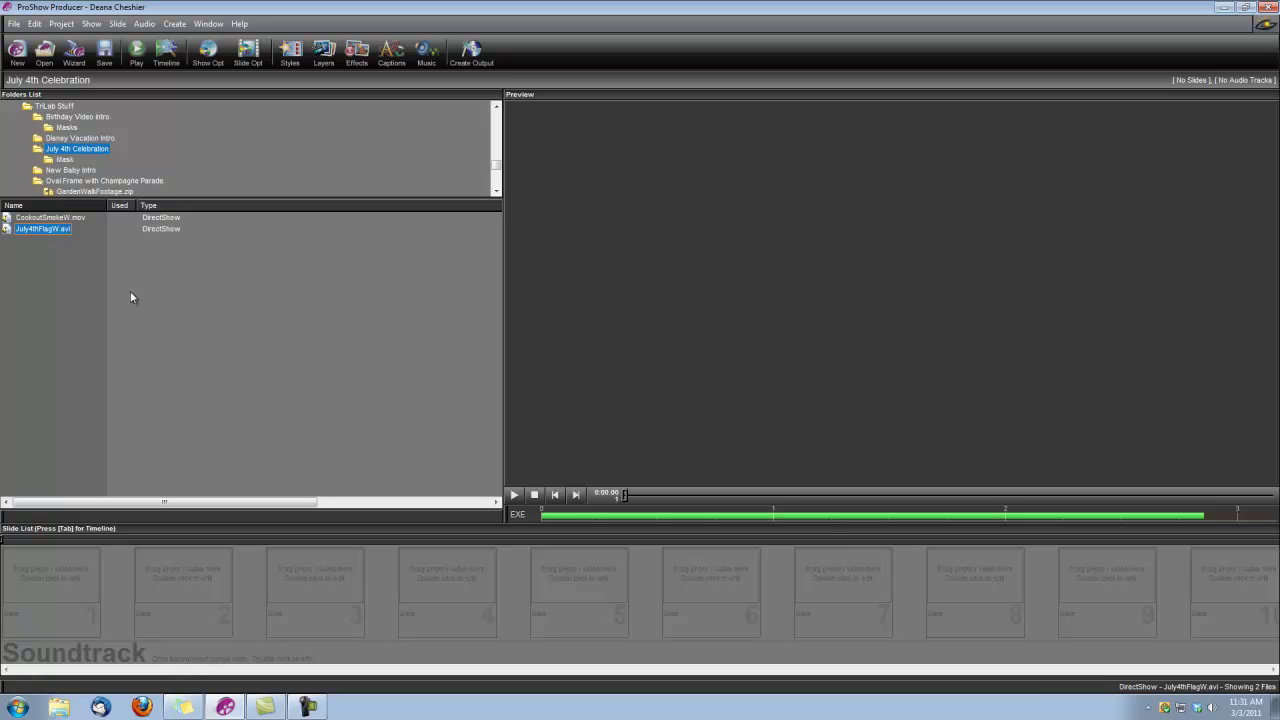
Review the show settings and program preferences, closing both without changes
left_click(208, 50)
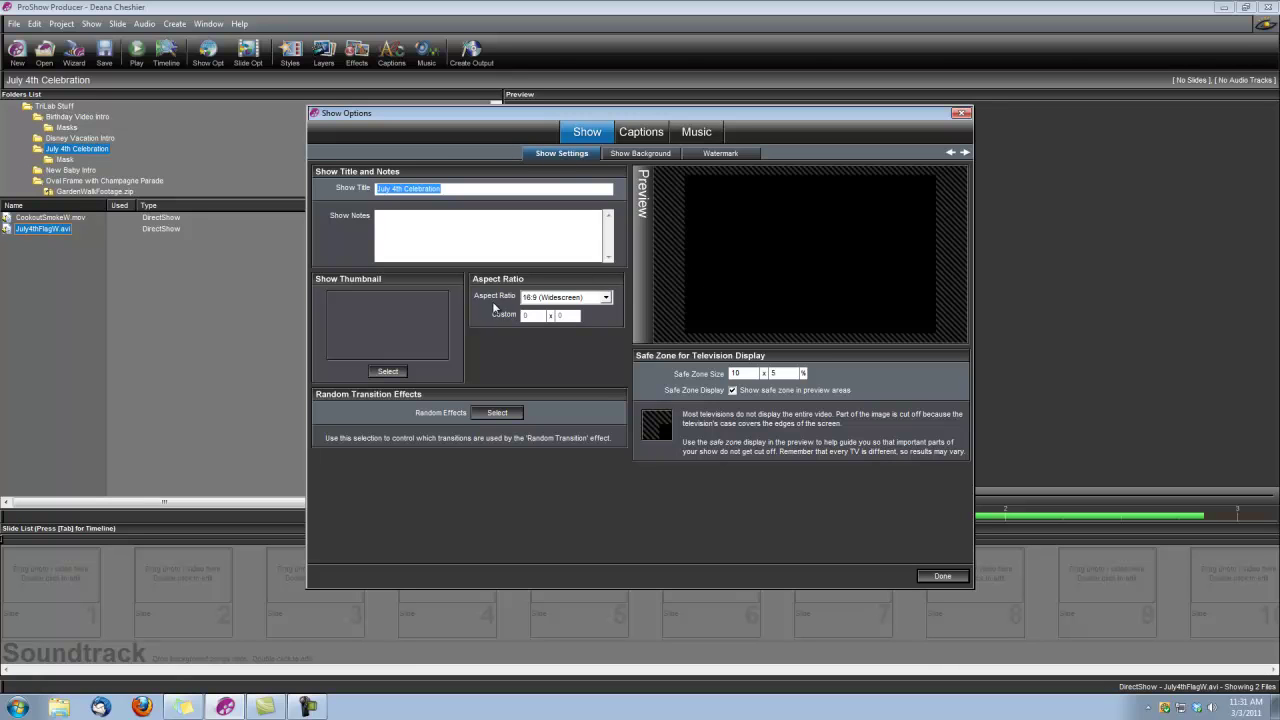
left_click(942, 576)
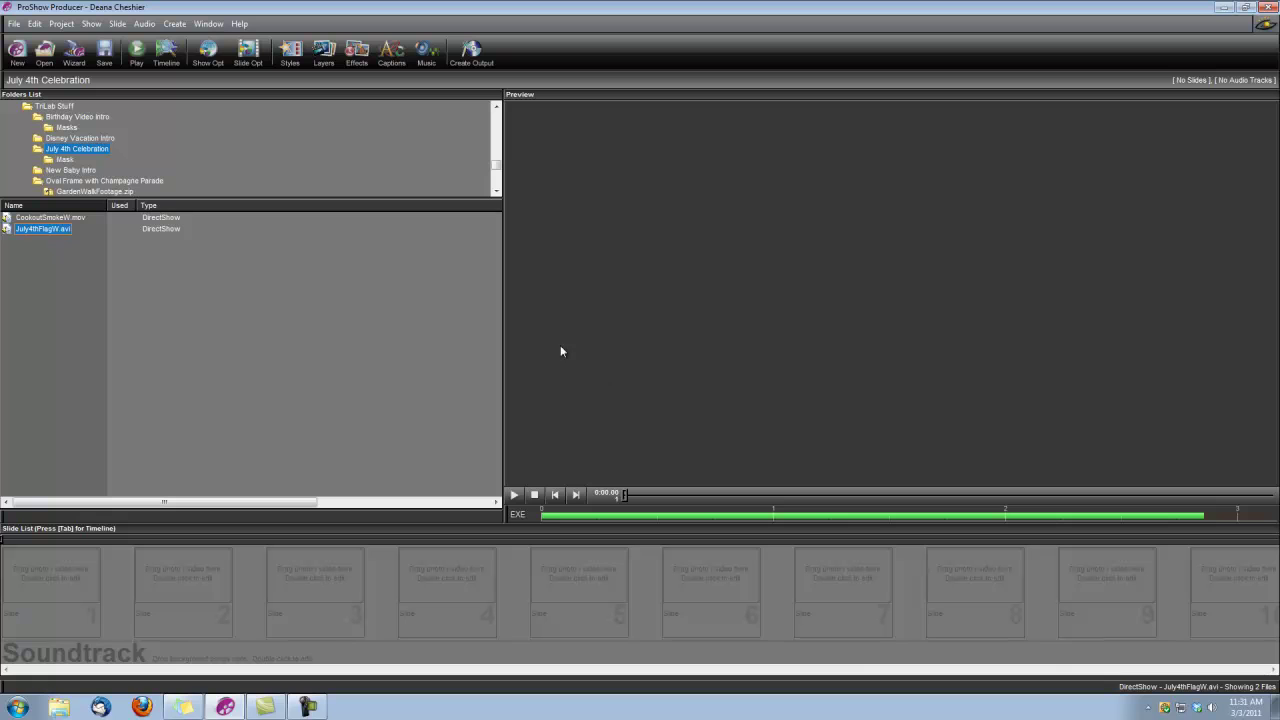
left_click(34, 23)
left_click(86, 240)
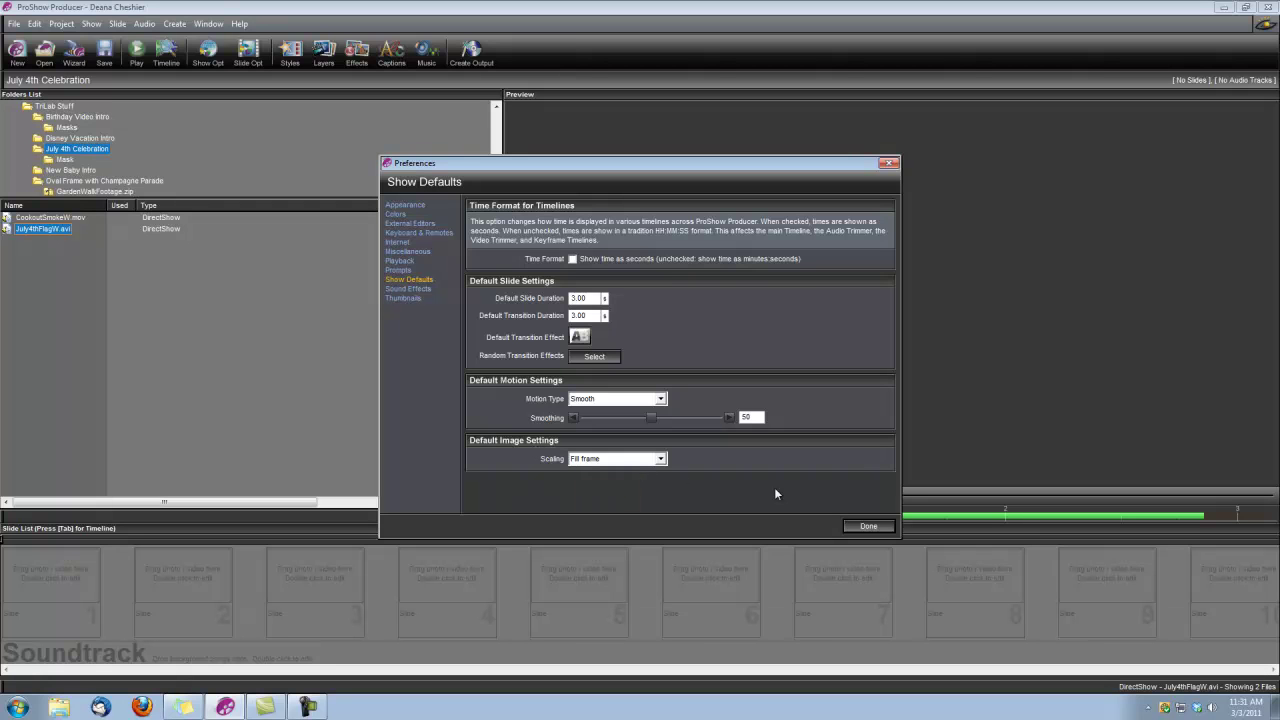
left_click(870, 527)
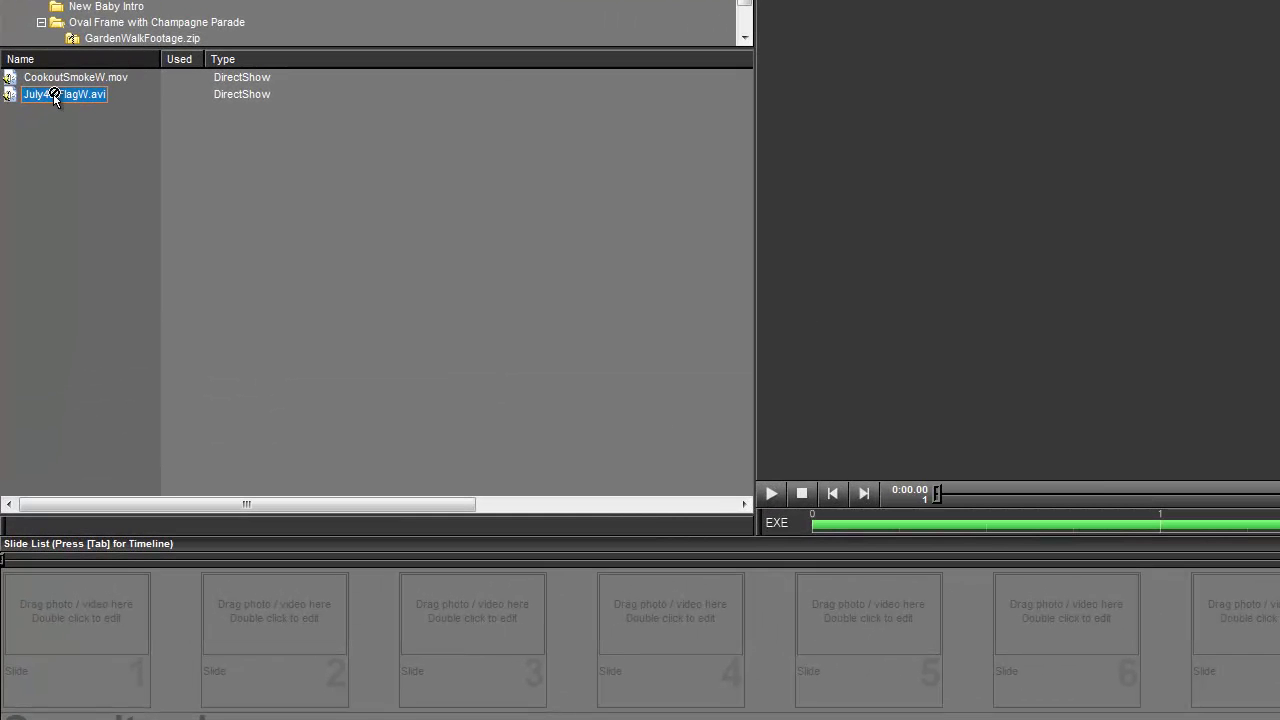
Place July4thFlagW.avi on Slide 1 and set its layer aspect to 16:9
left_click_drag(126, 351, 94, 614)
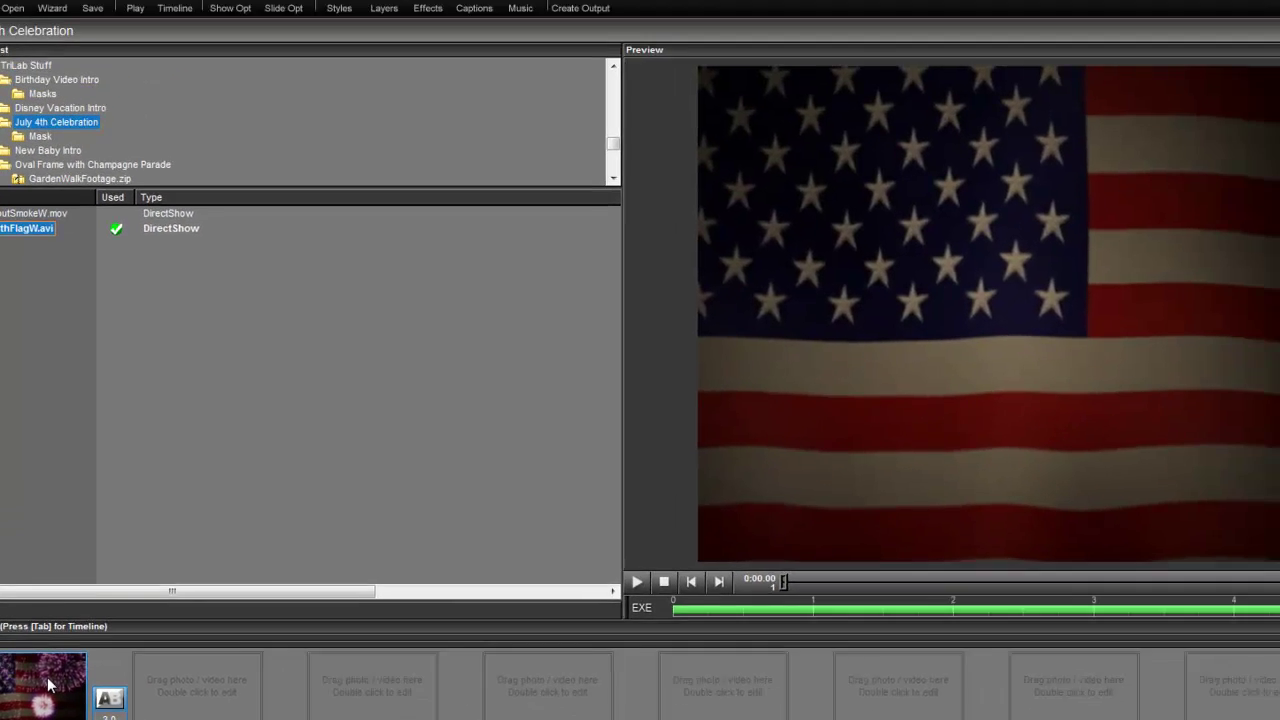
double_click(48, 684)
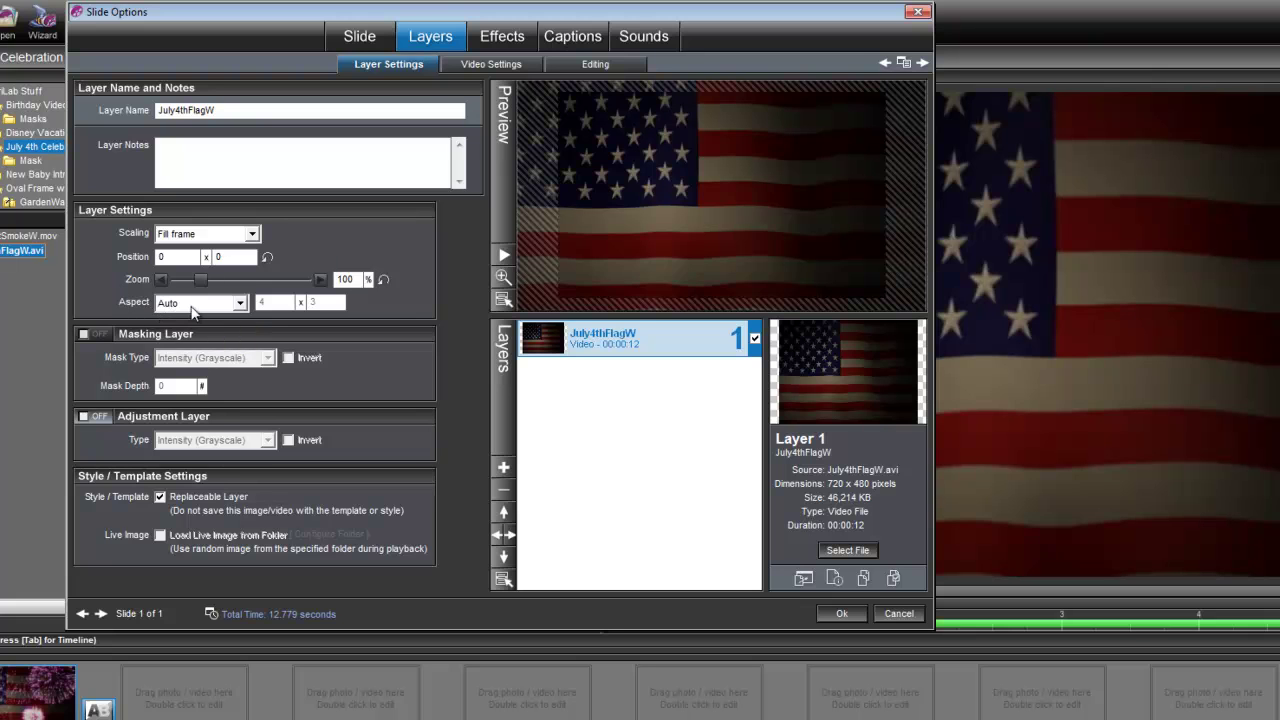
left_click(242, 304)
left_click(177, 357)
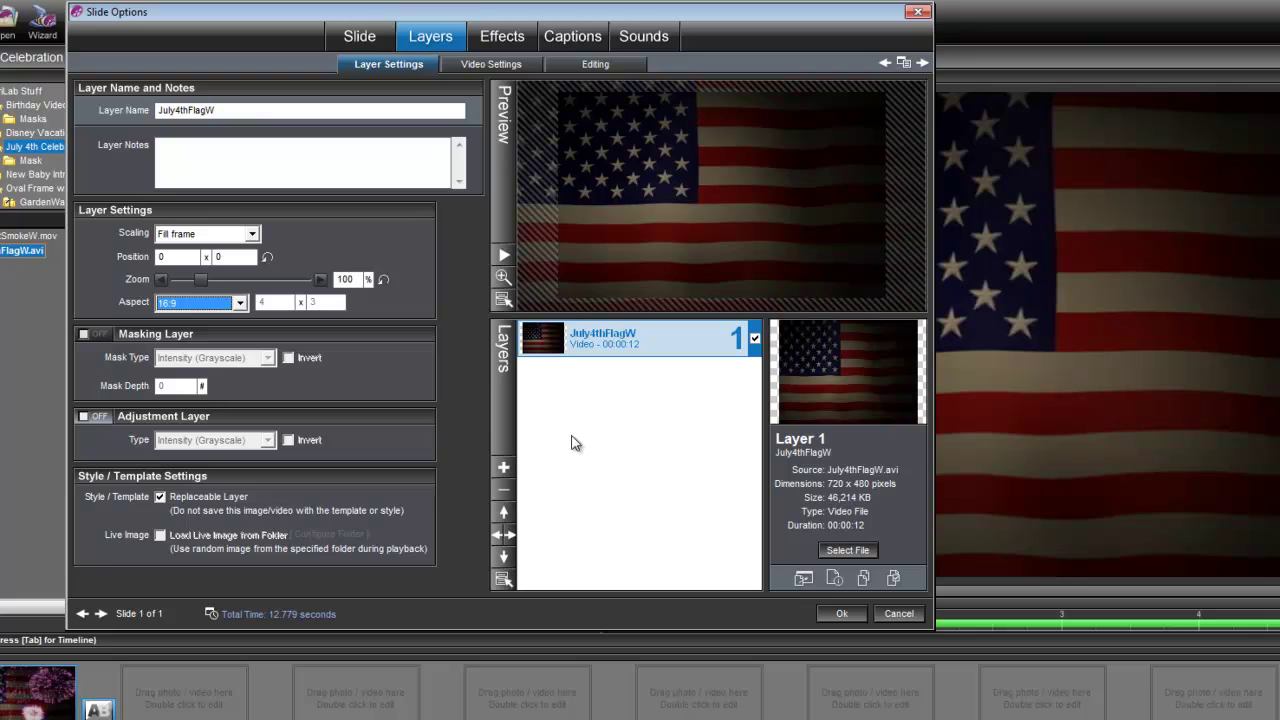
Add the CookoutSmokeW video as a new top layer and set its aspect to 16:9
left_click(504, 467)
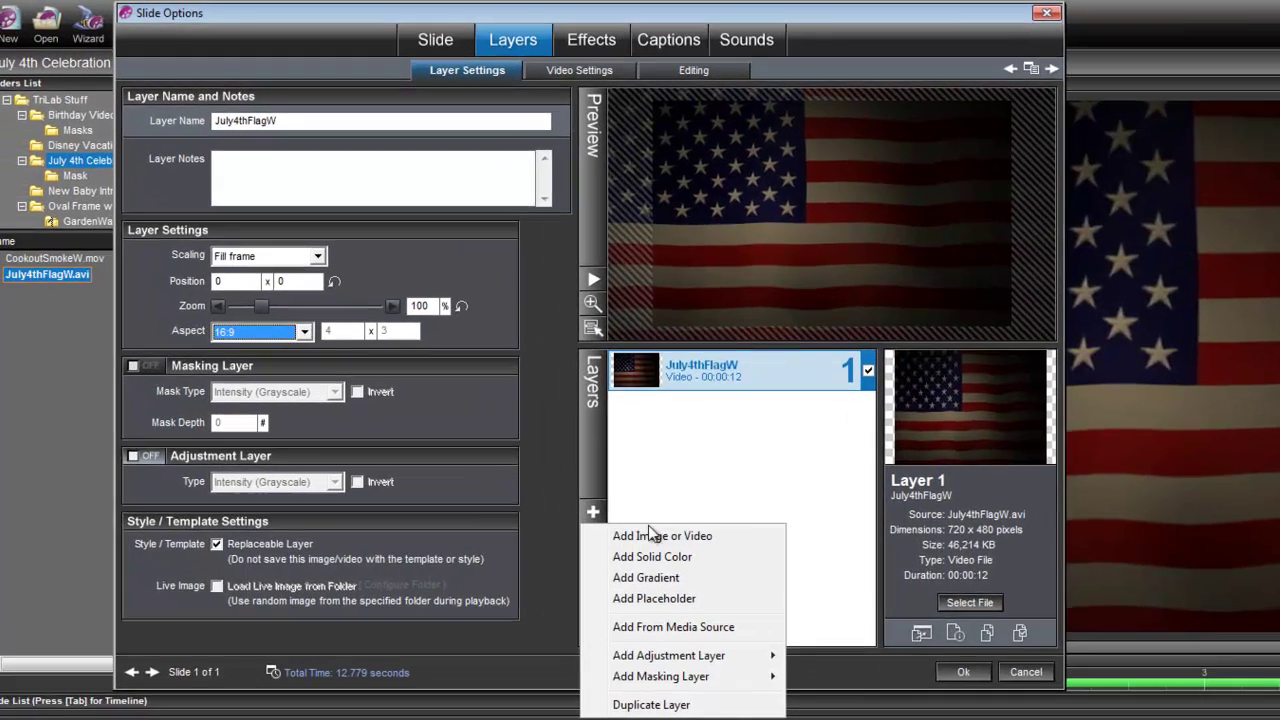
left_click(650, 533)
left_click(482, 230)
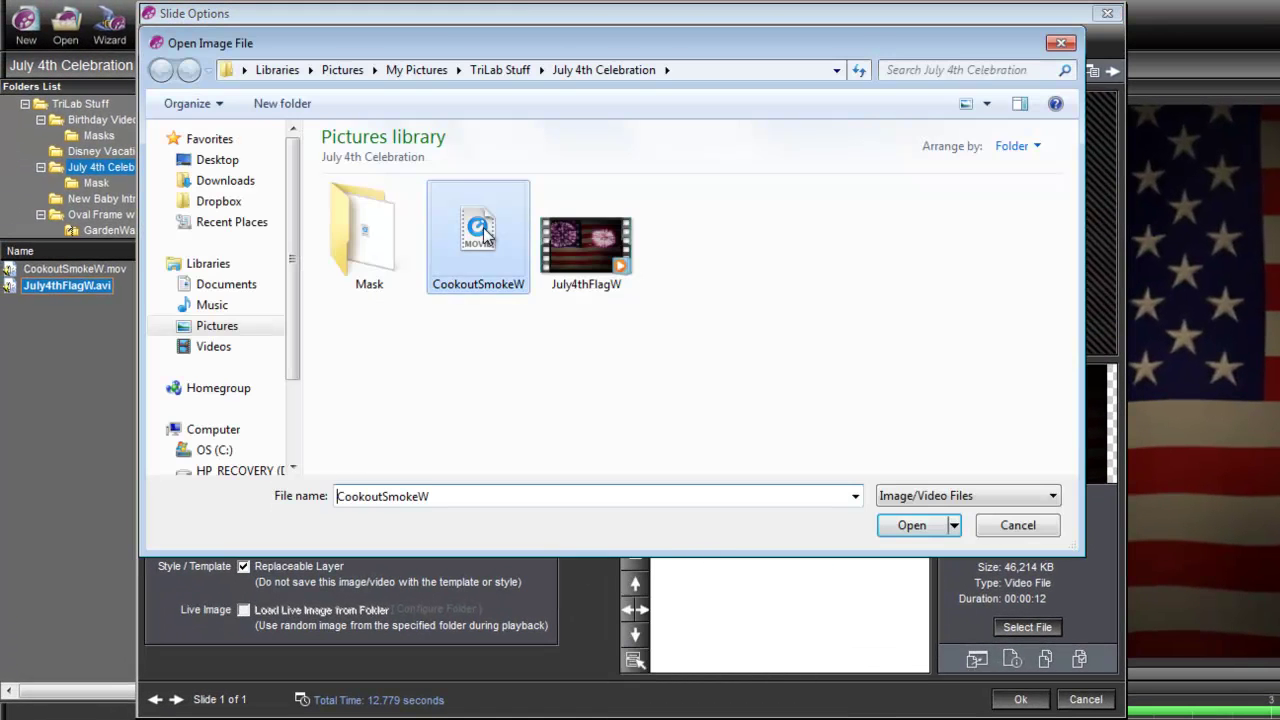
left_click(916, 525)
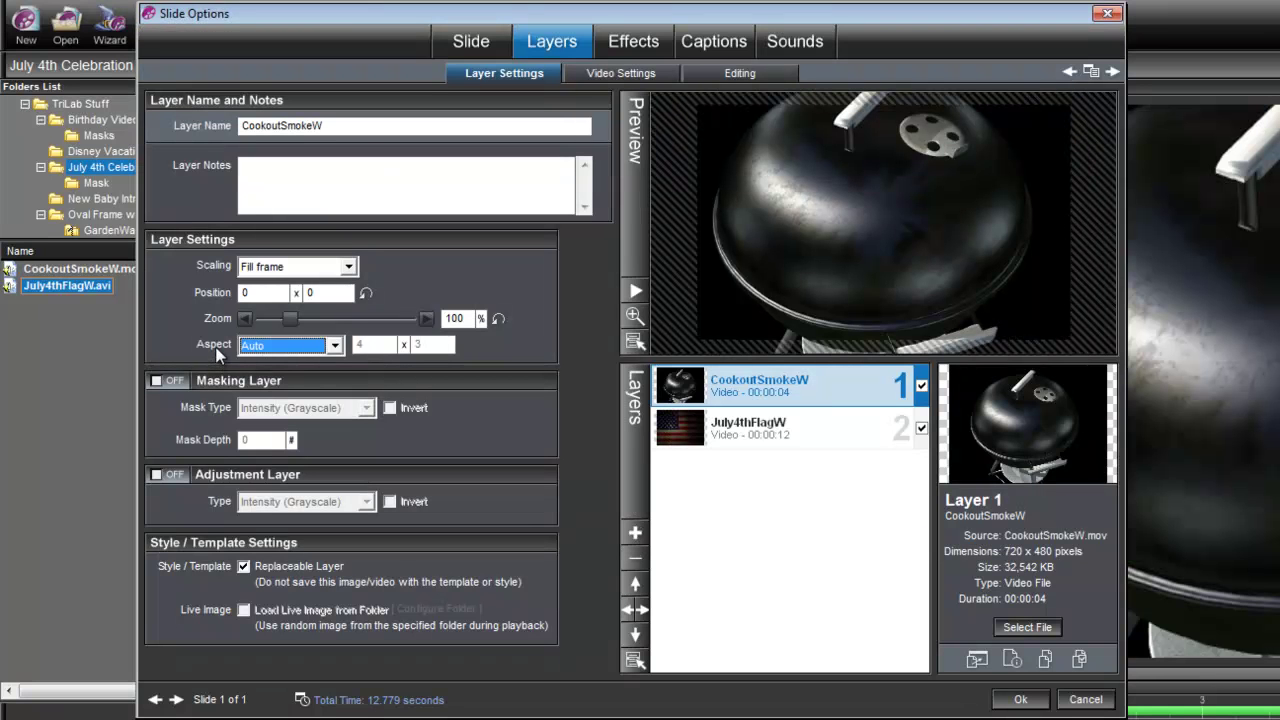
left_click(334, 345)
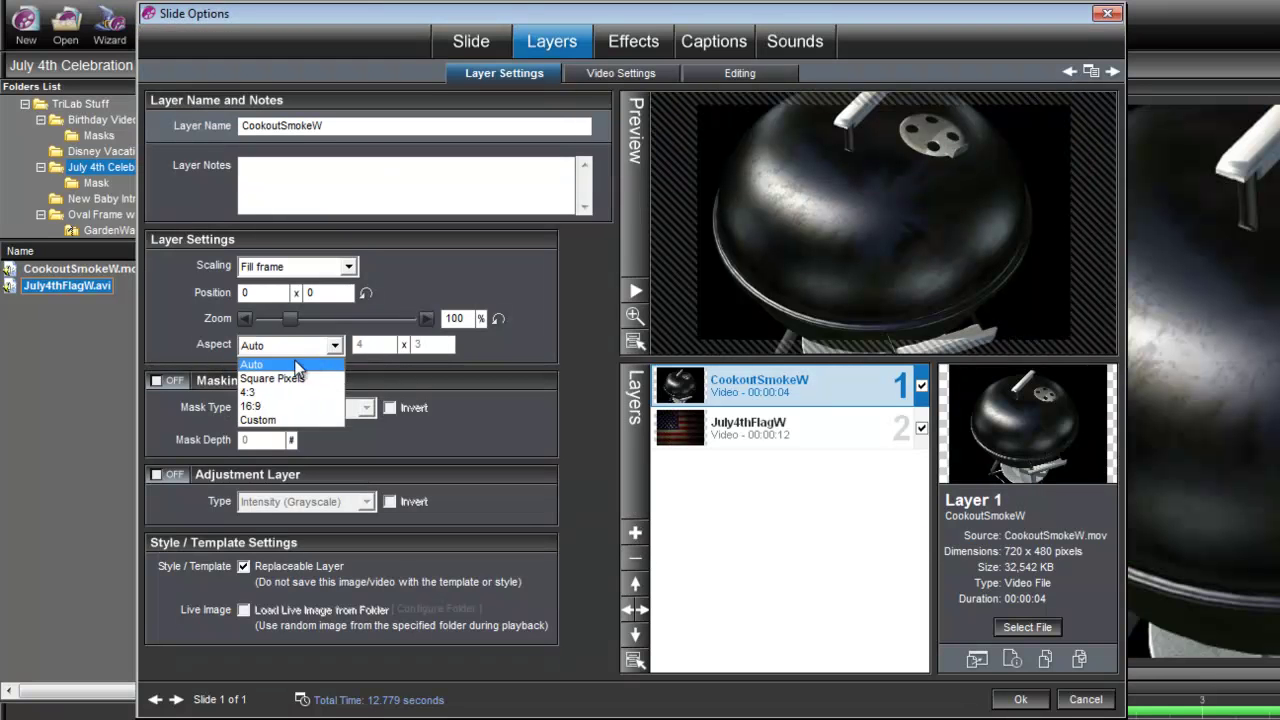
left_click(266, 407)
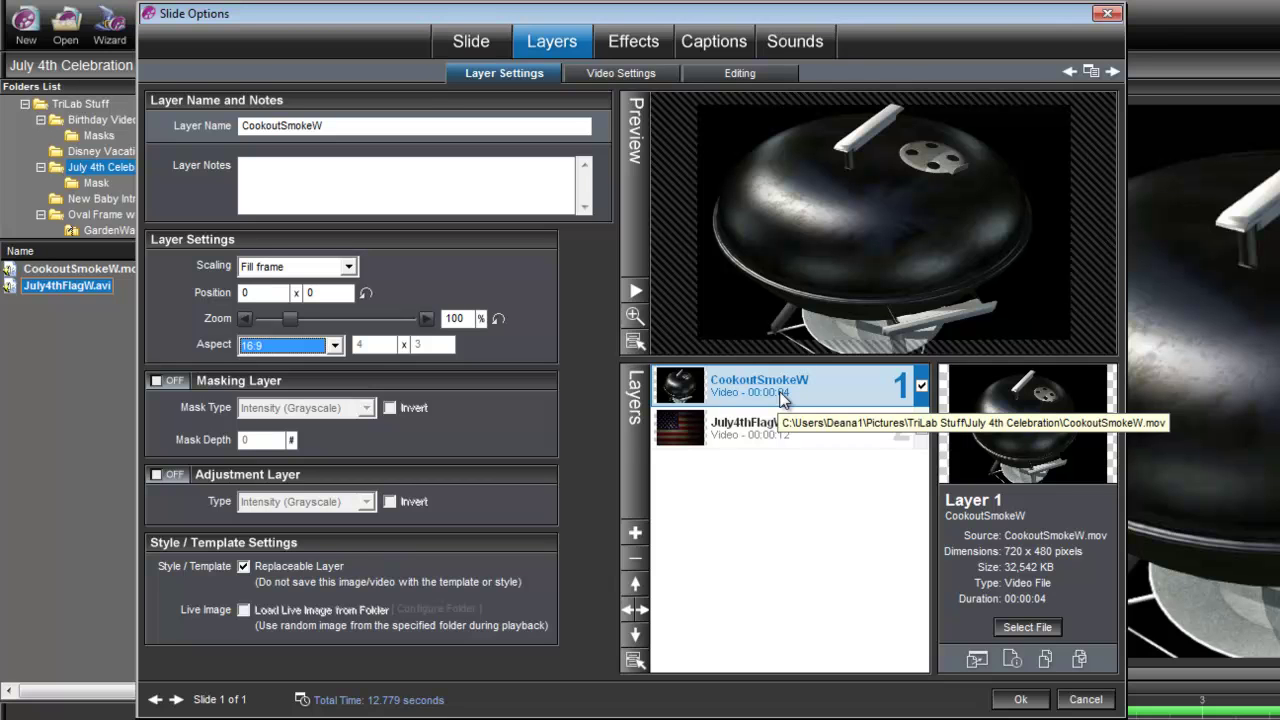
Add CookoutSmokeW from the Mask folder as a 16:9 masking layer, then select the July4thFlagW layer
left_click(635, 533)
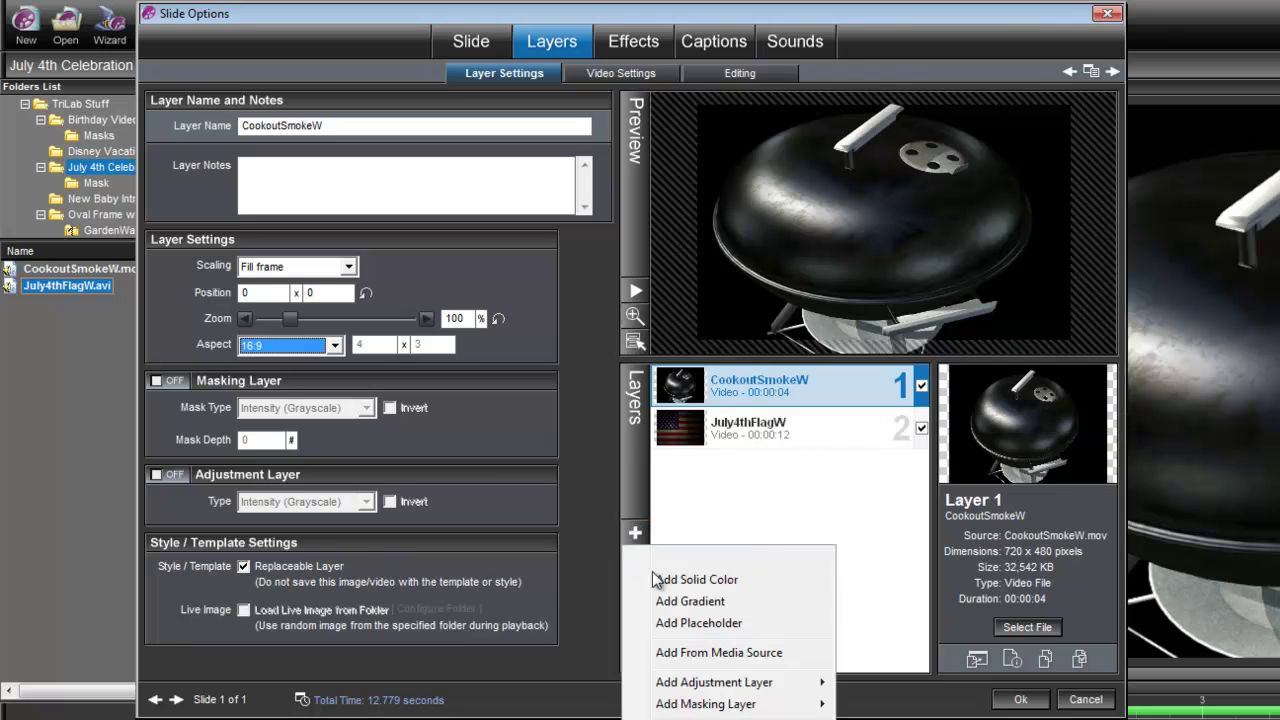
mouse_move(694, 708)
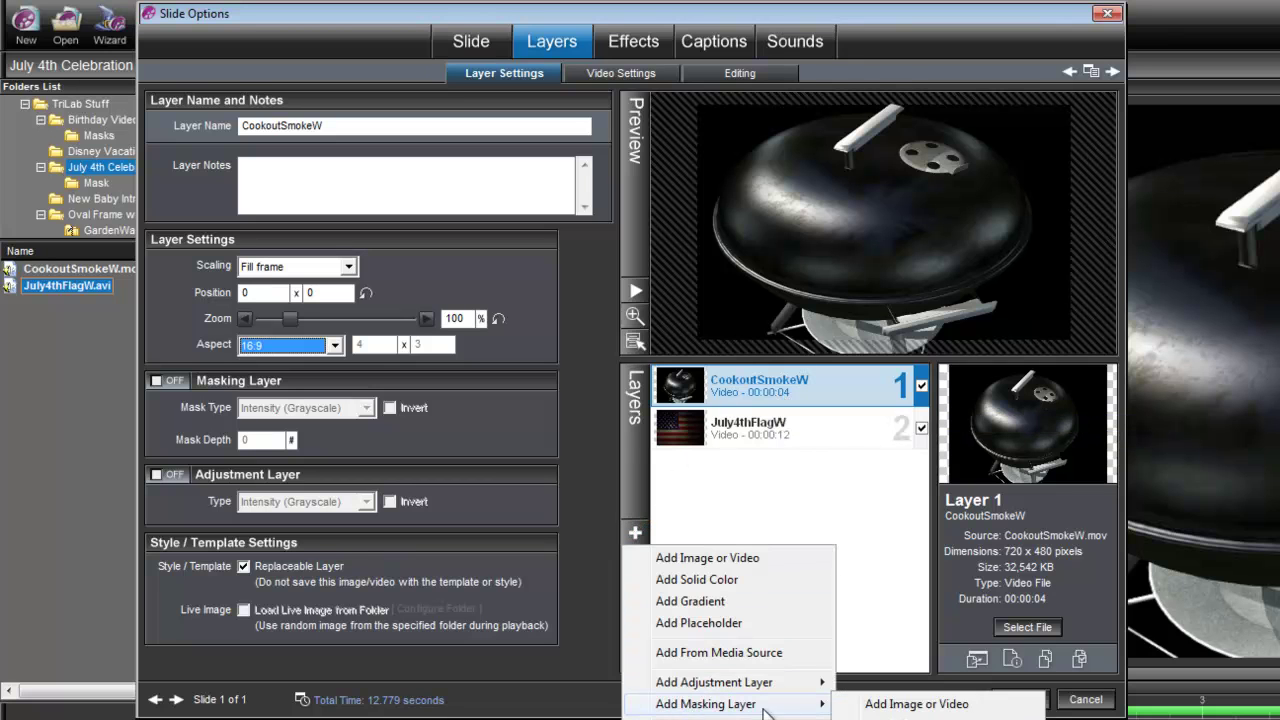
left_click(873, 706)
double_click(364, 258)
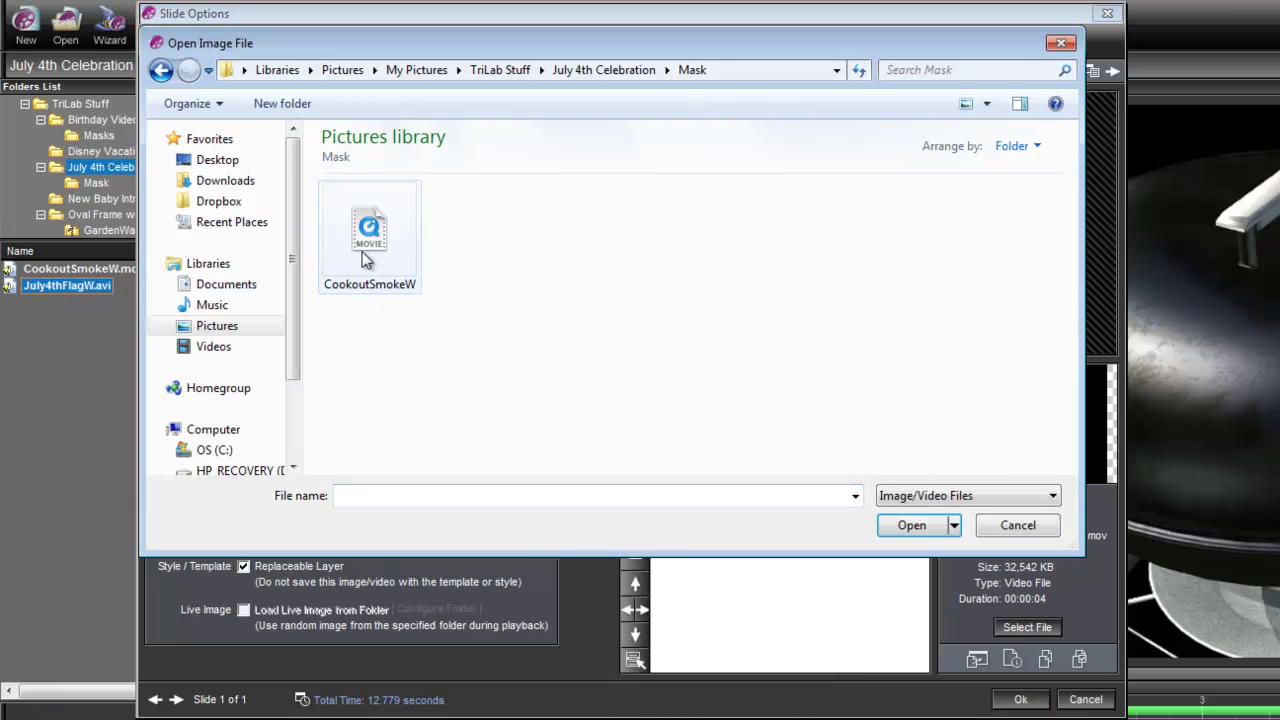
left_click(389, 305)
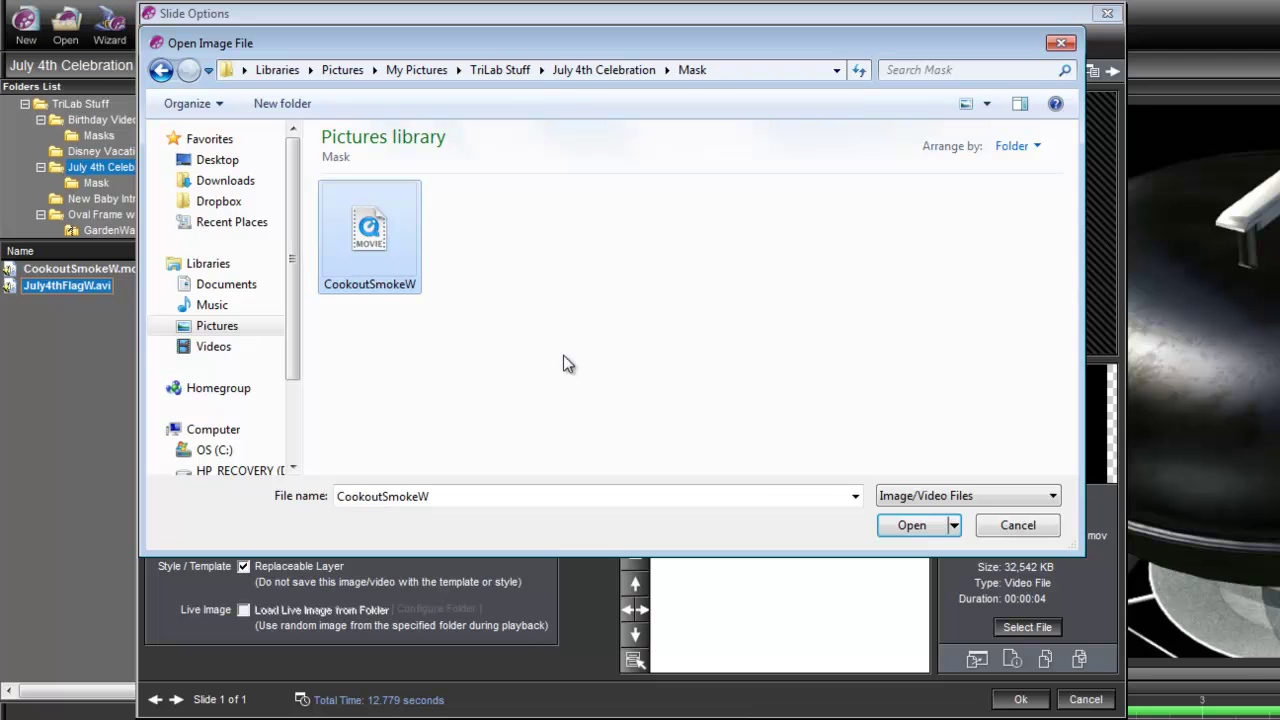
left_click(903, 530)
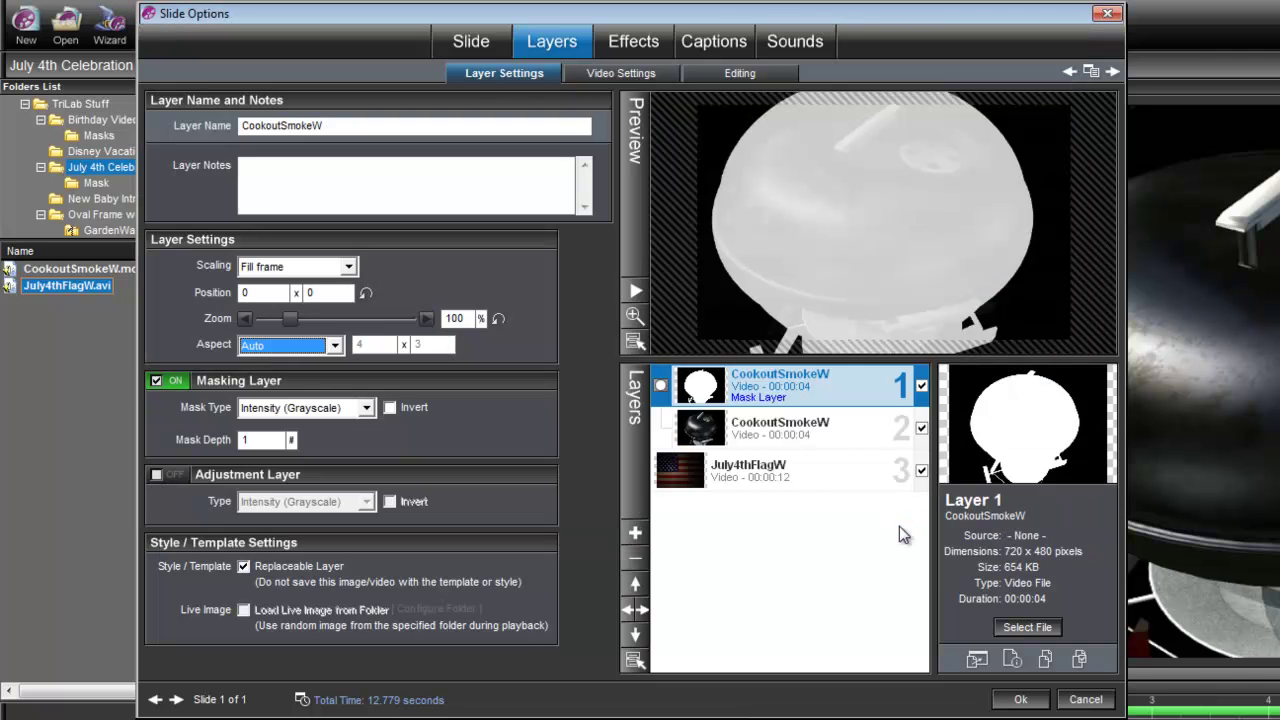
left_click(335, 345)
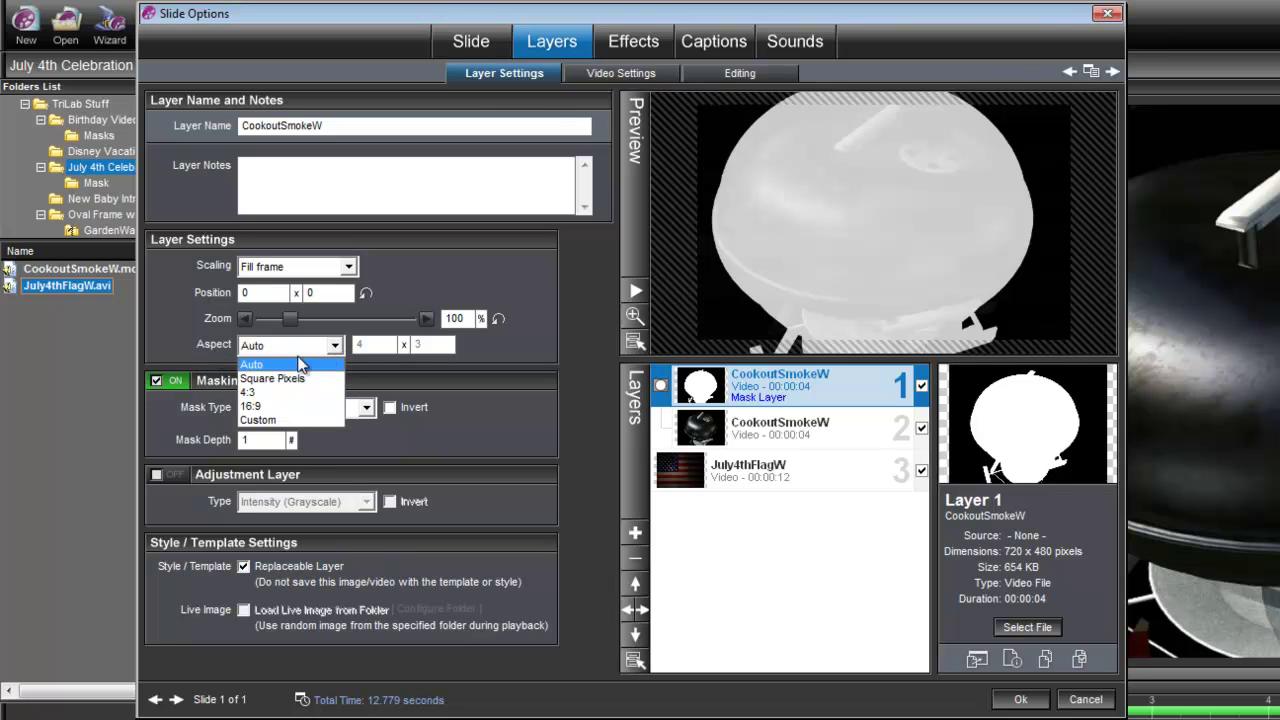
left_click(256, 408)
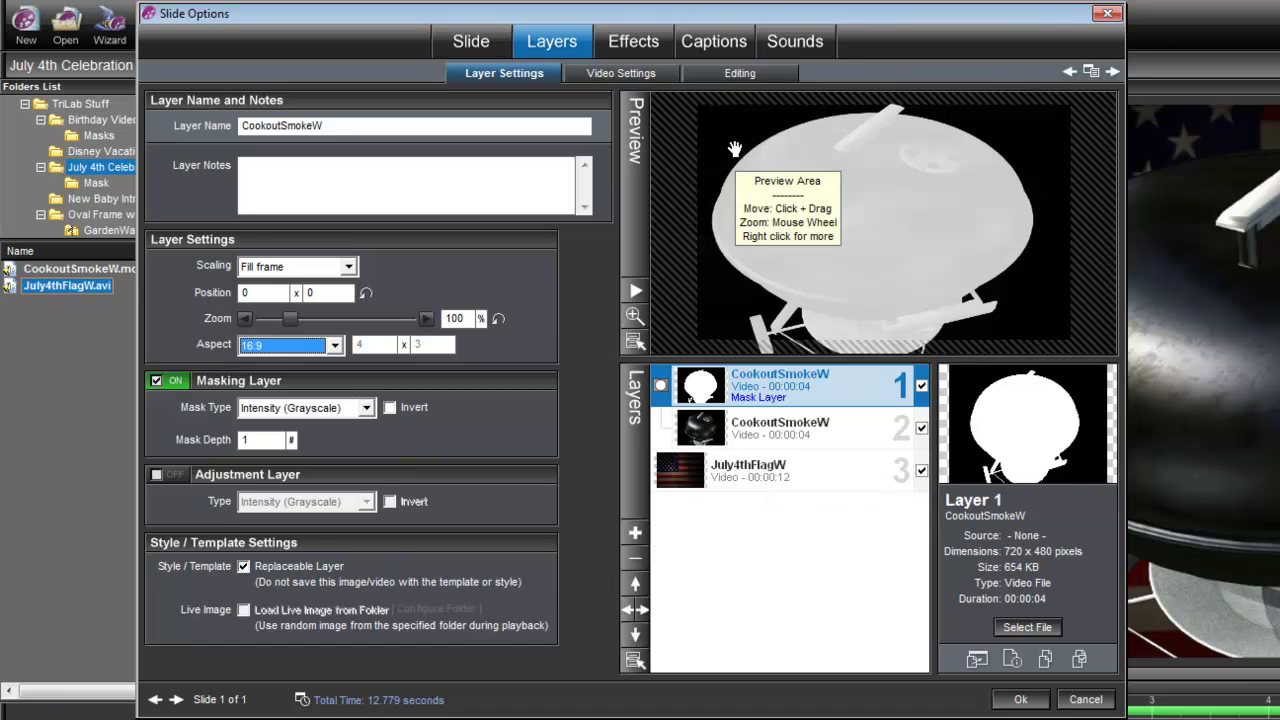
left_click(707, 482)
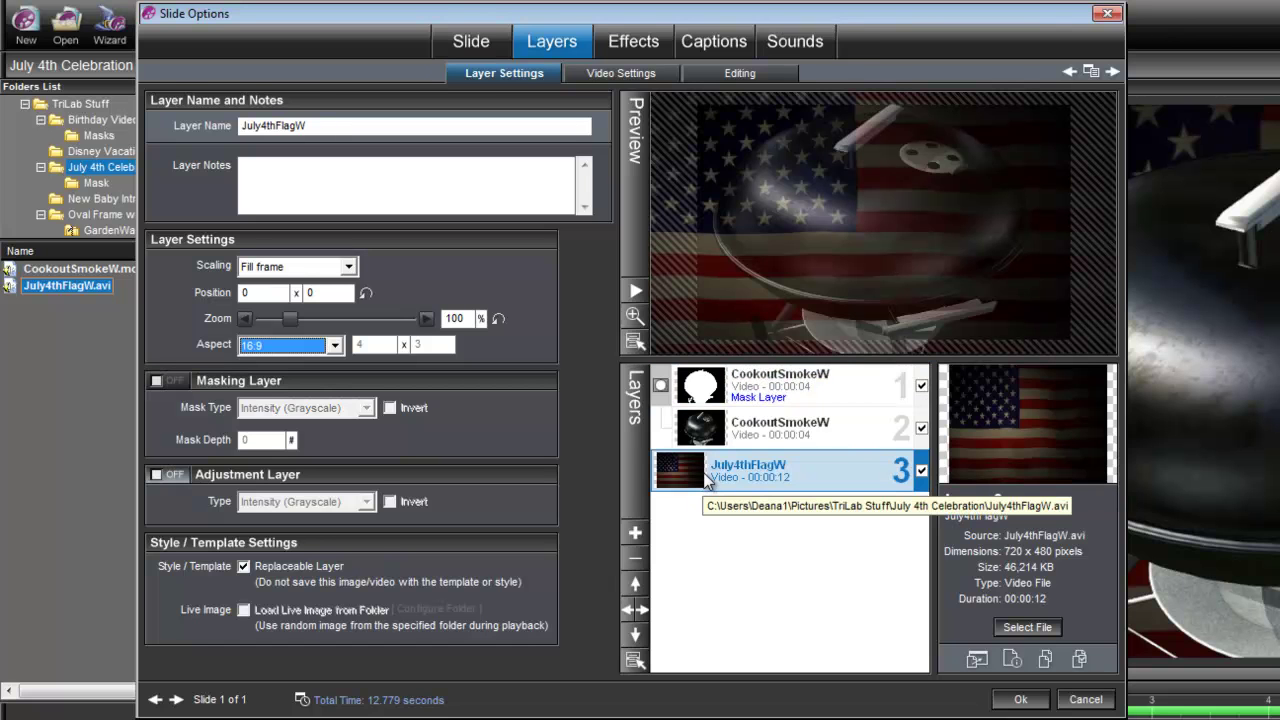
Move the flag layer's first motion keyframe to 3 seconds
left_click(623, 47)
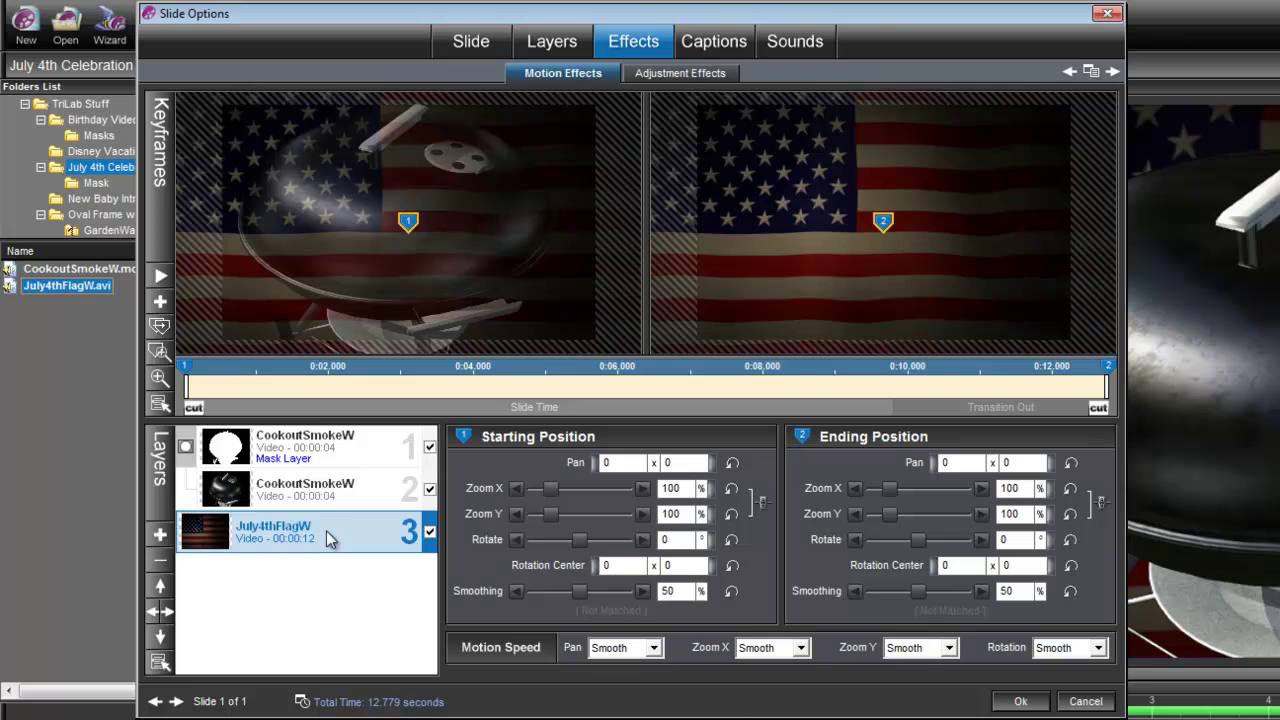
right_click(187, 370)
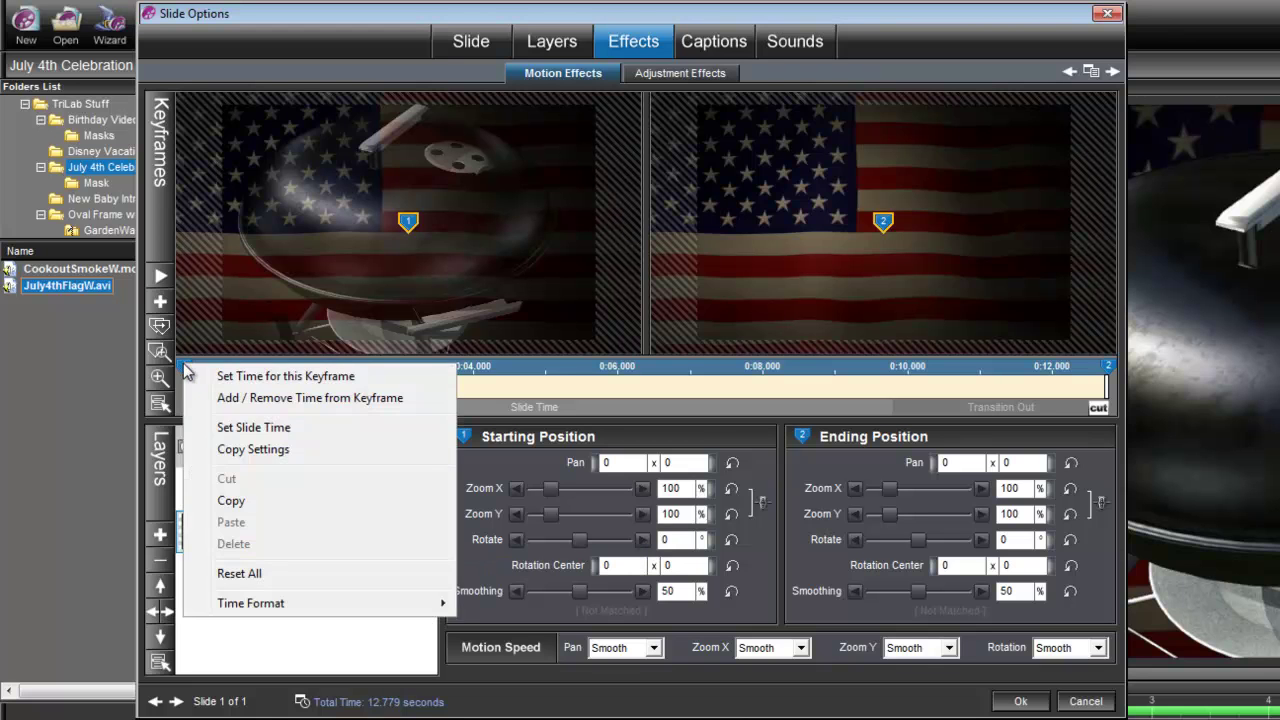
left_click(243, 377)
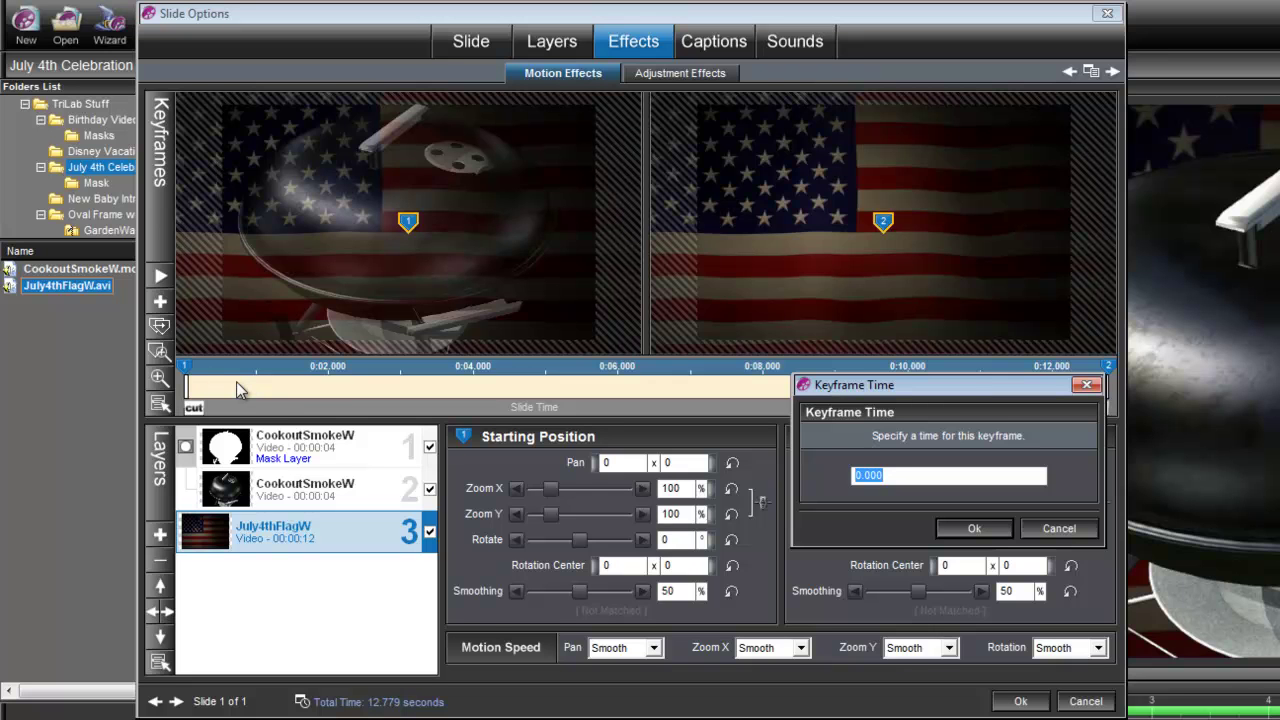
type("3")
left_click(956, 531)
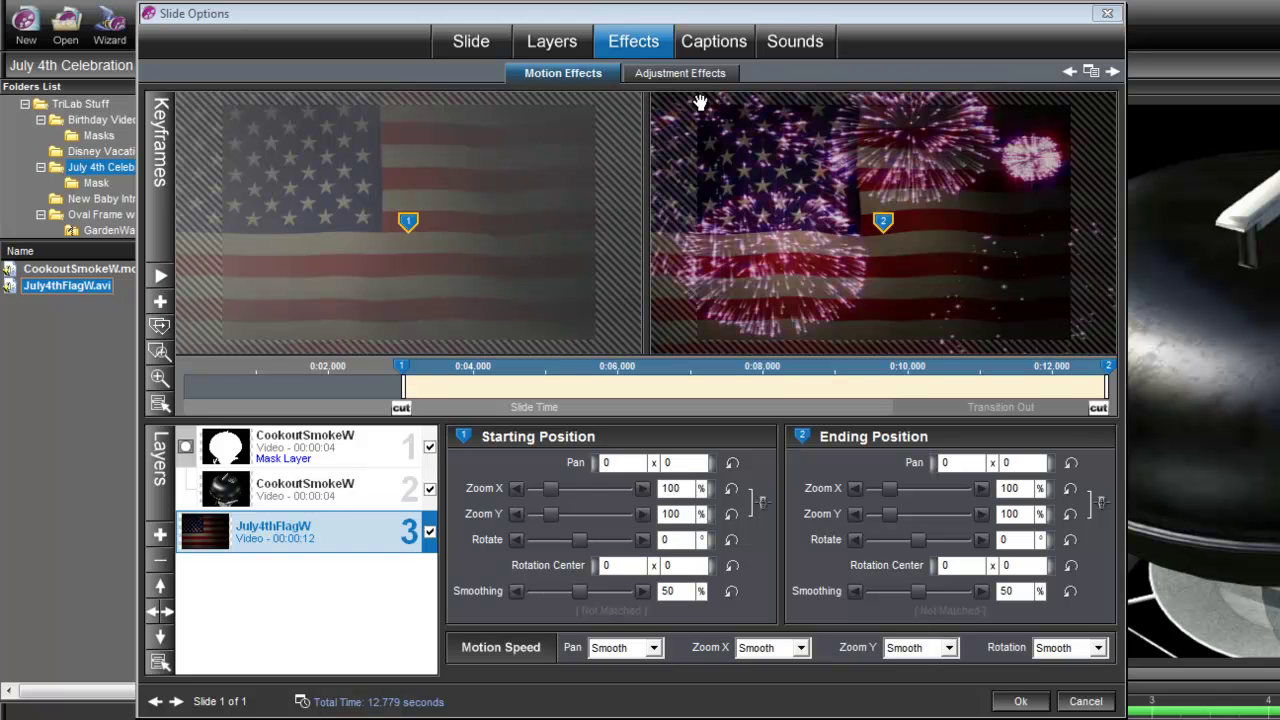
Add the caption 'July 4th, 2011' with a Fade In entrance effect
left_click(716, 42)
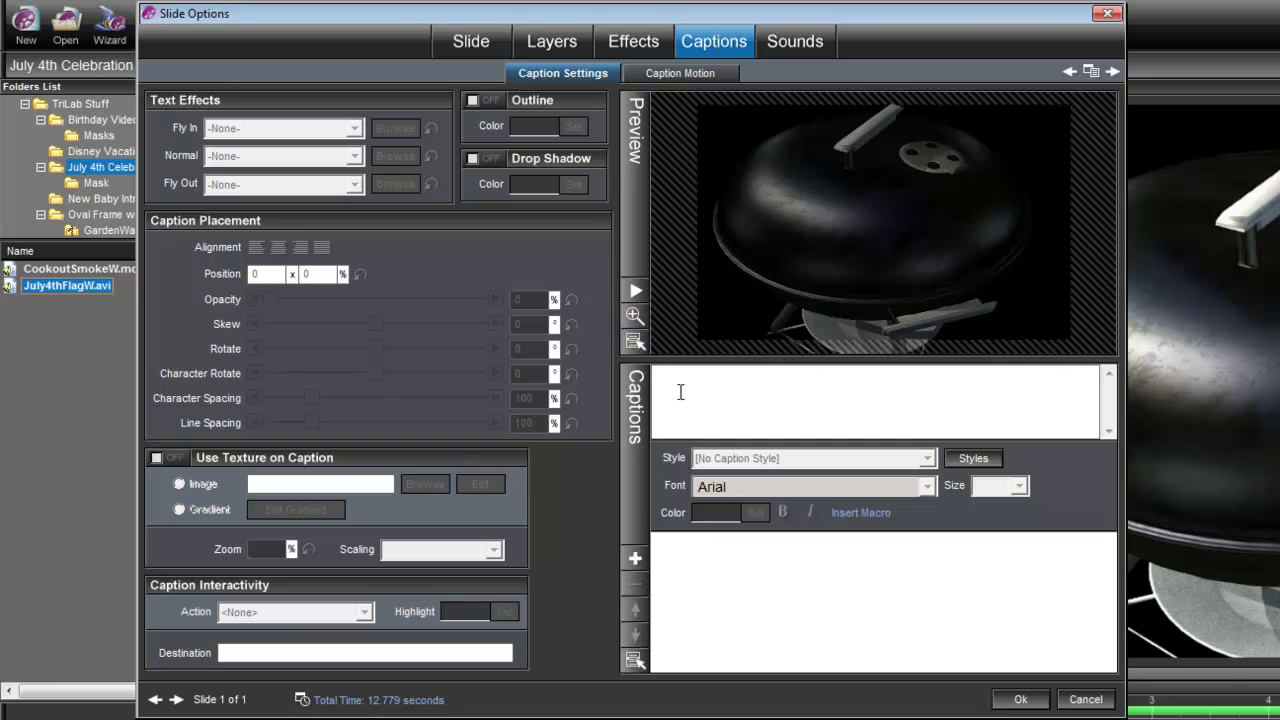
type("July ")
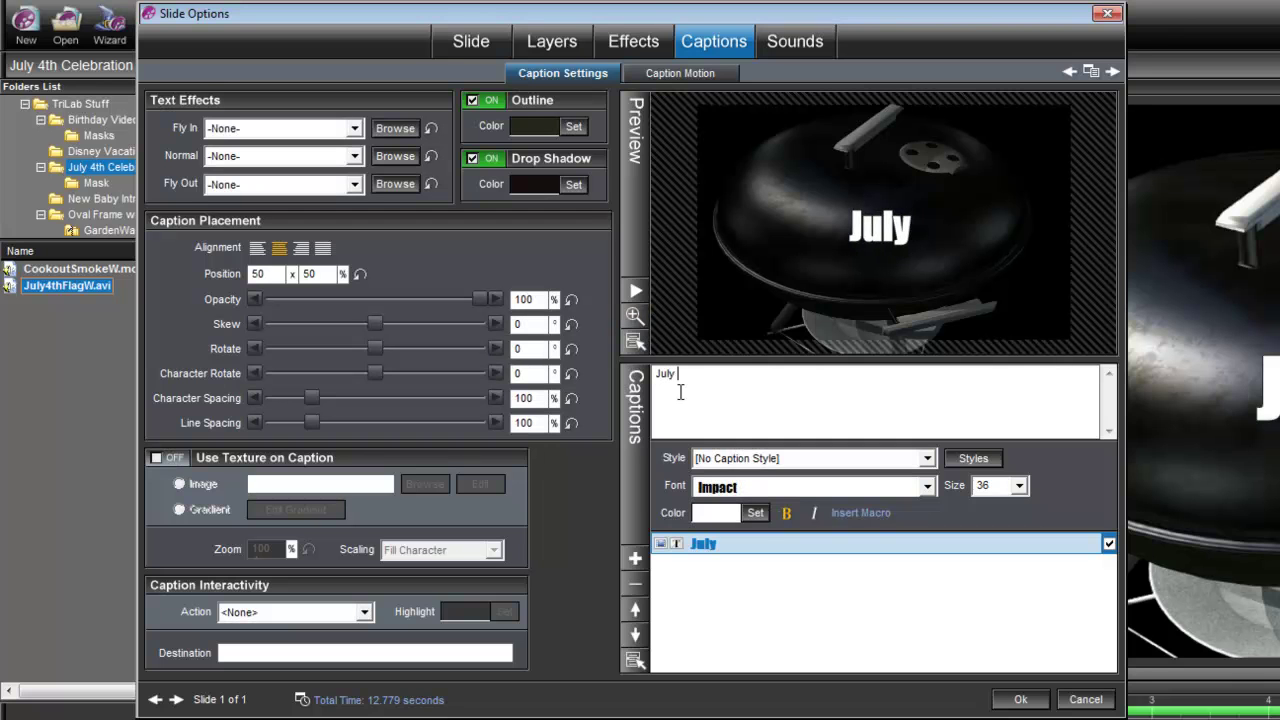
type("4th,")
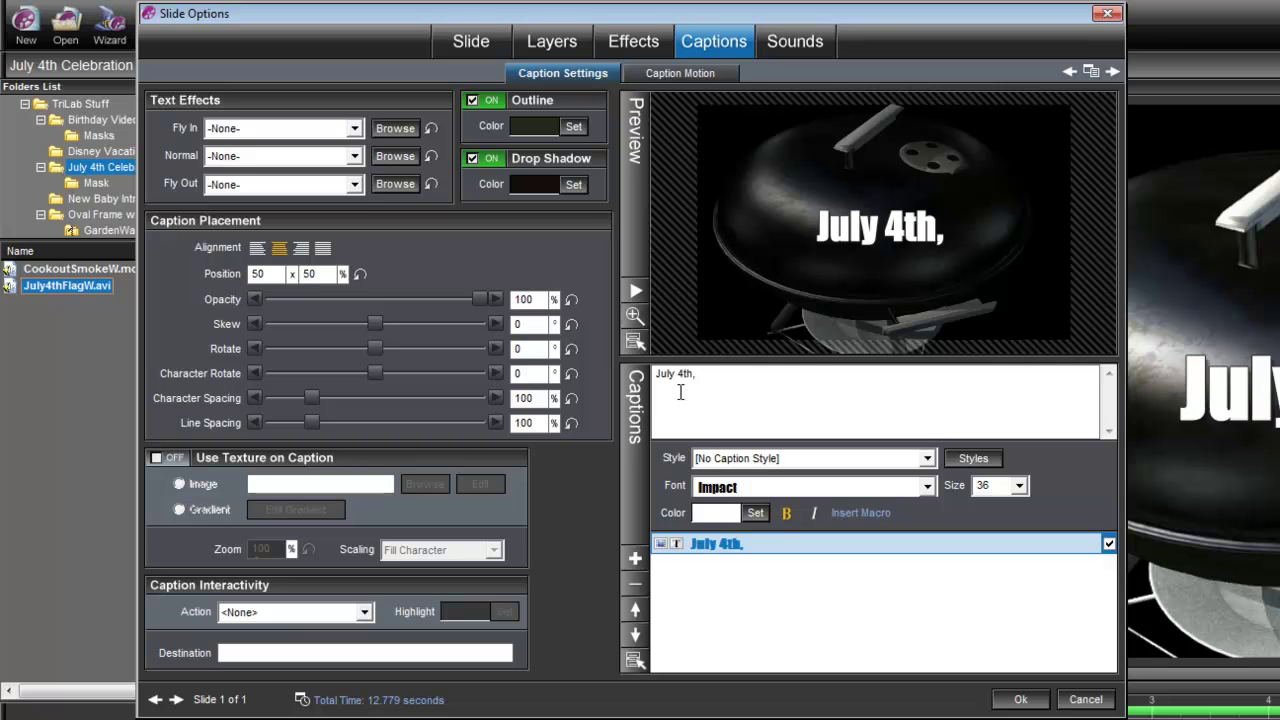
type(" 2011")
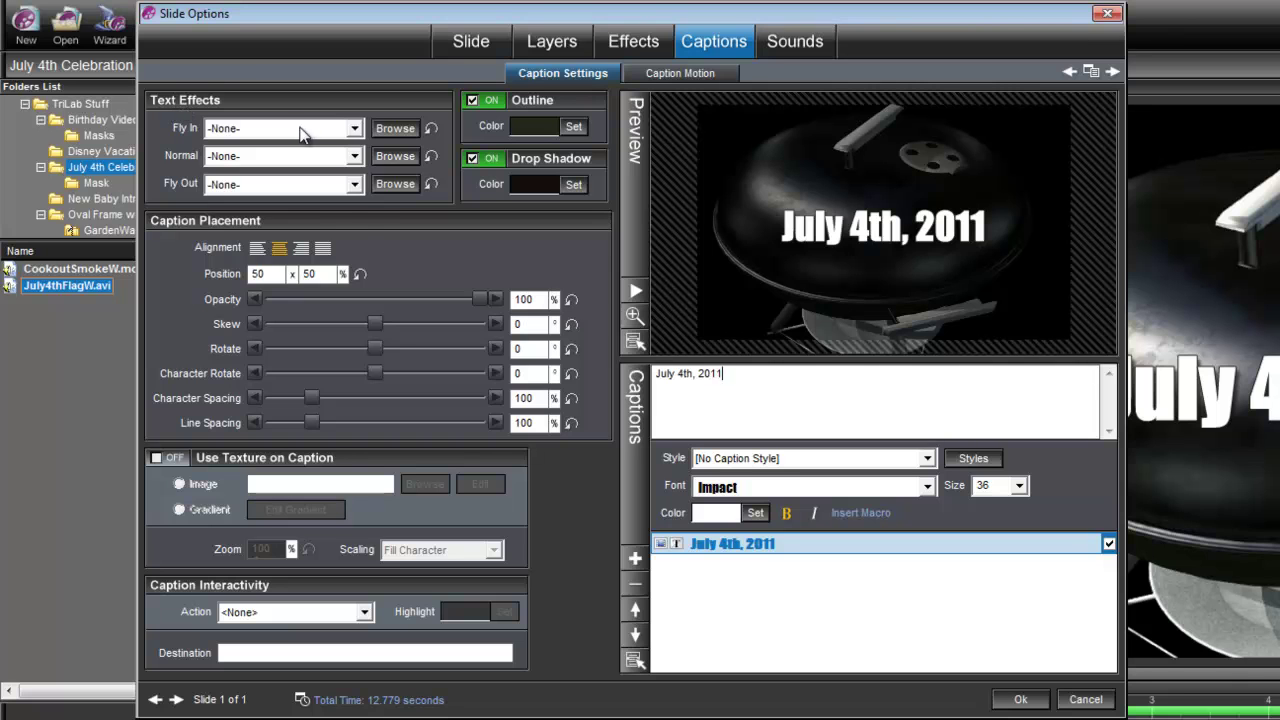
left_click(354, 129)
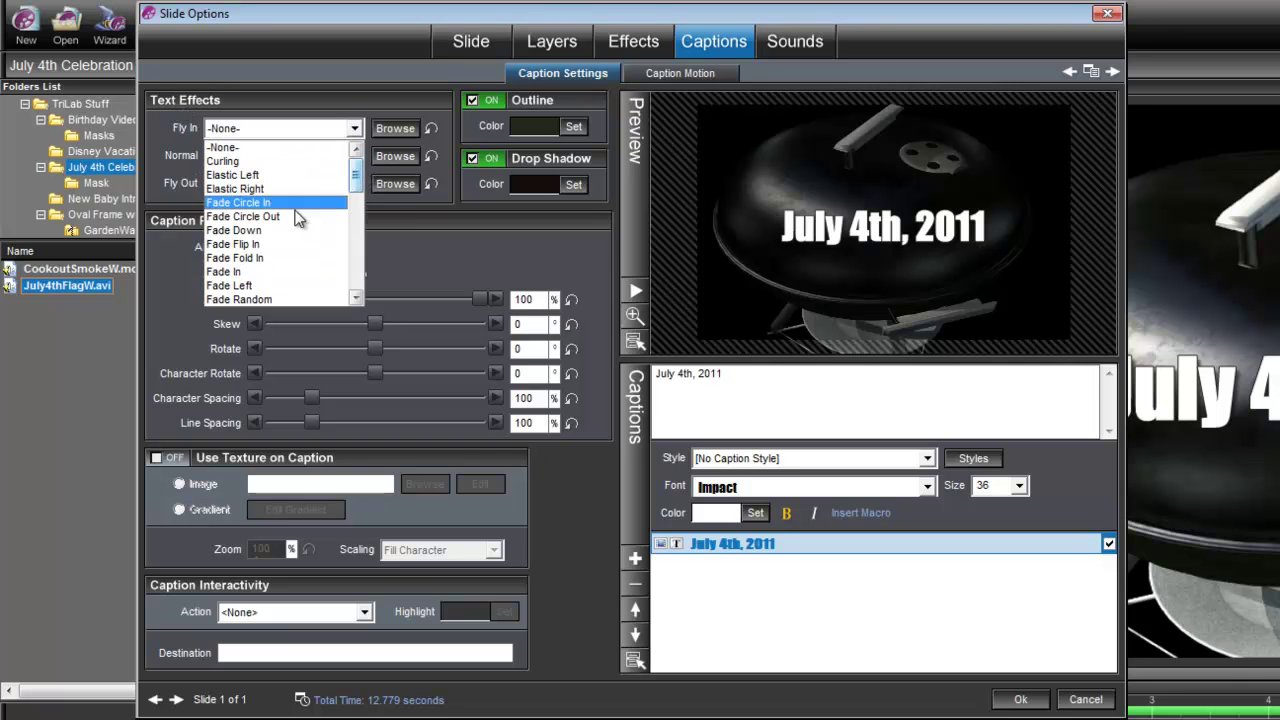
left_click(232, 272)
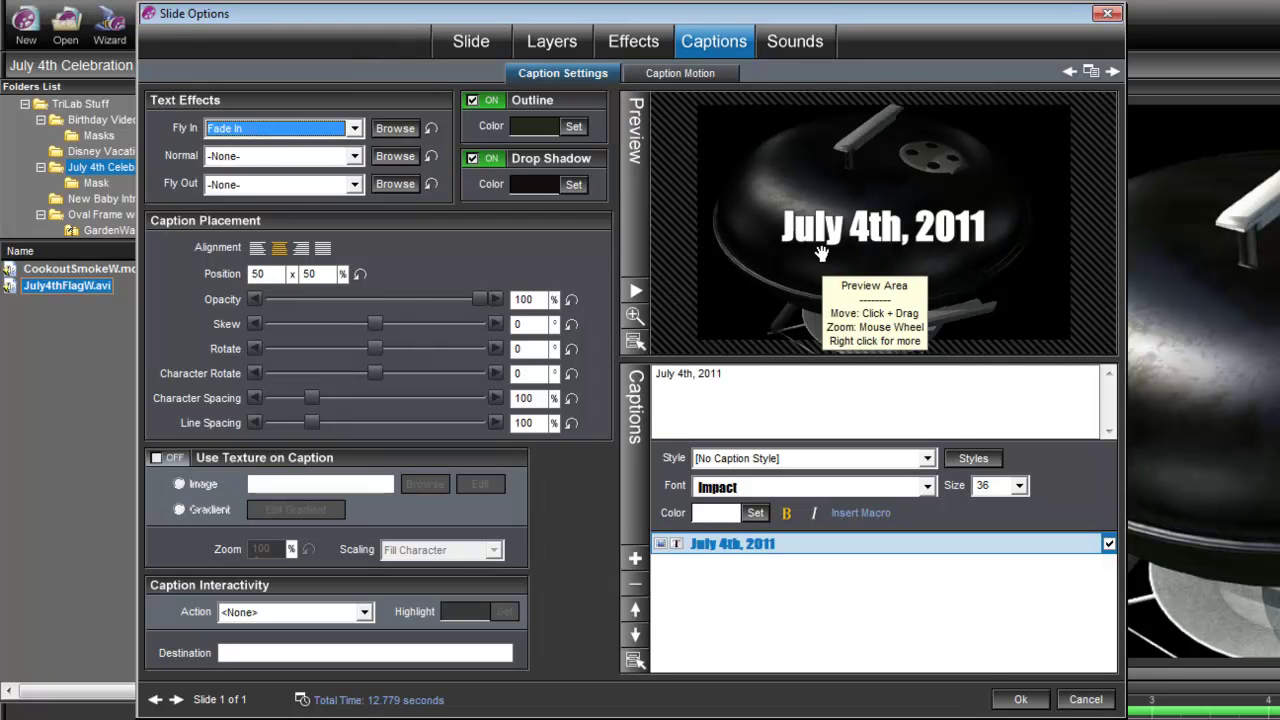
Move the caption's first motion keyframe to 5 seconds
left_click(679, 75)
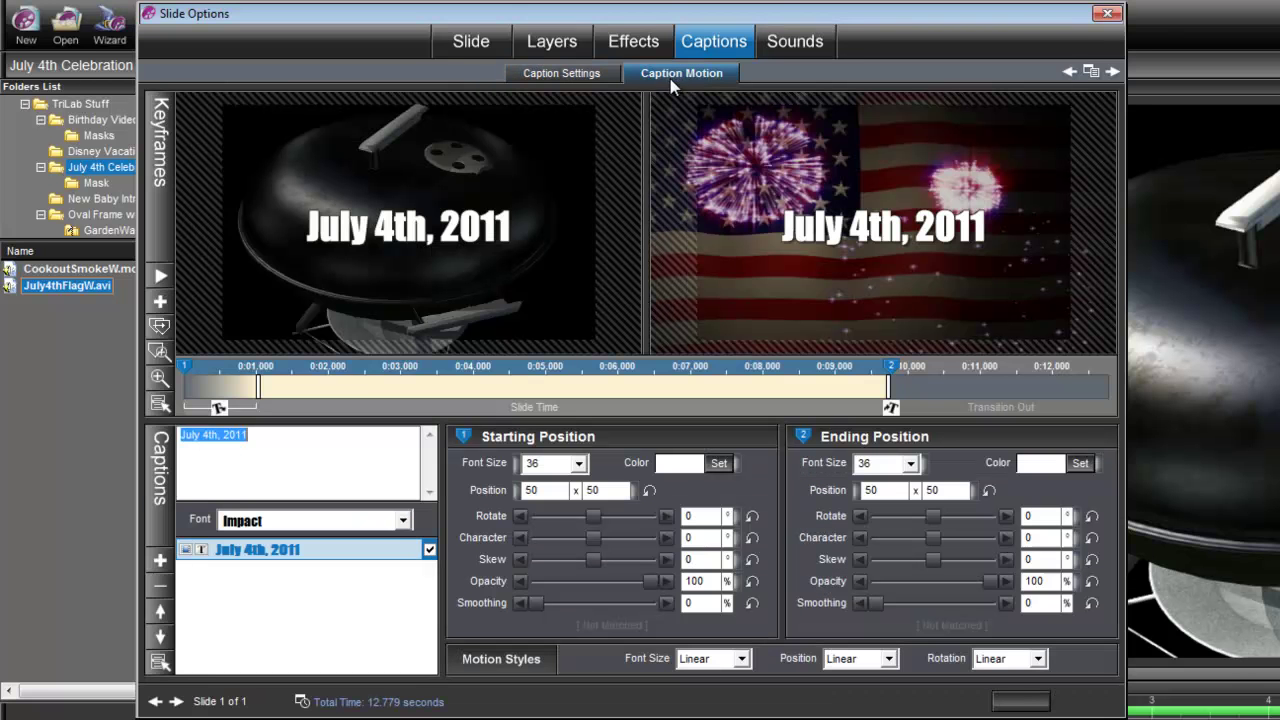
right_click(185, 363)
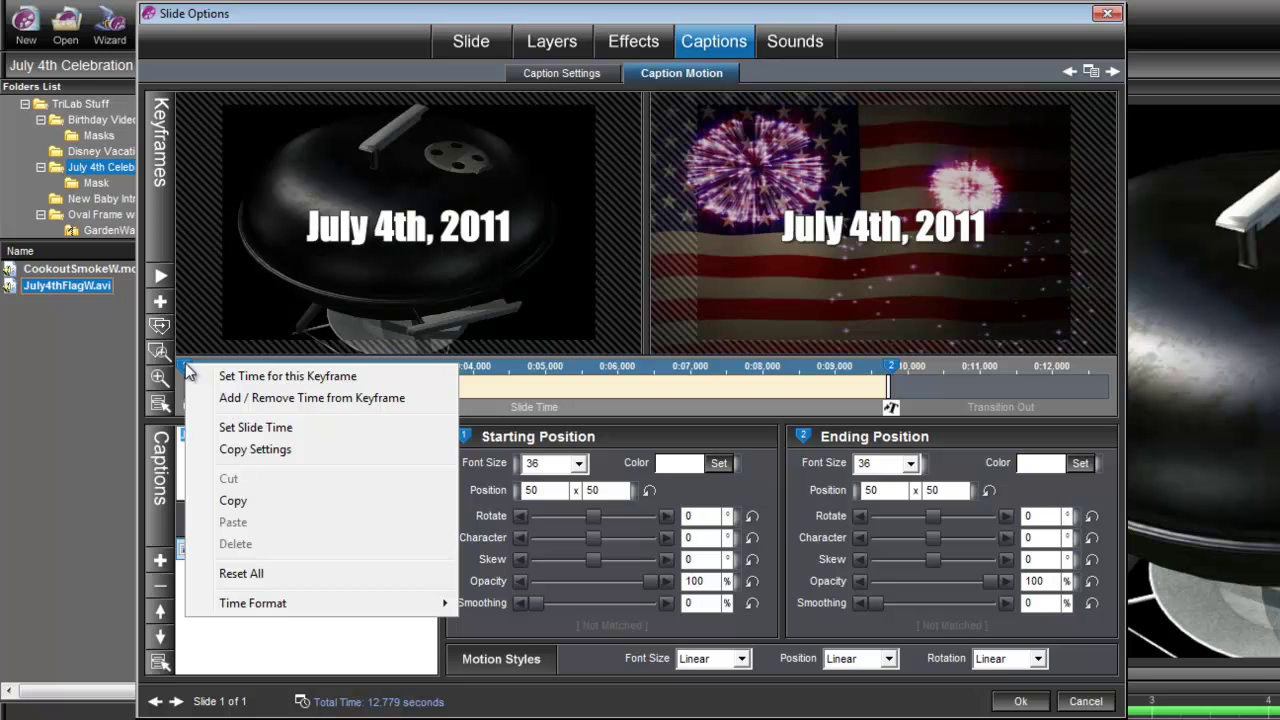
left_click(250, 378)
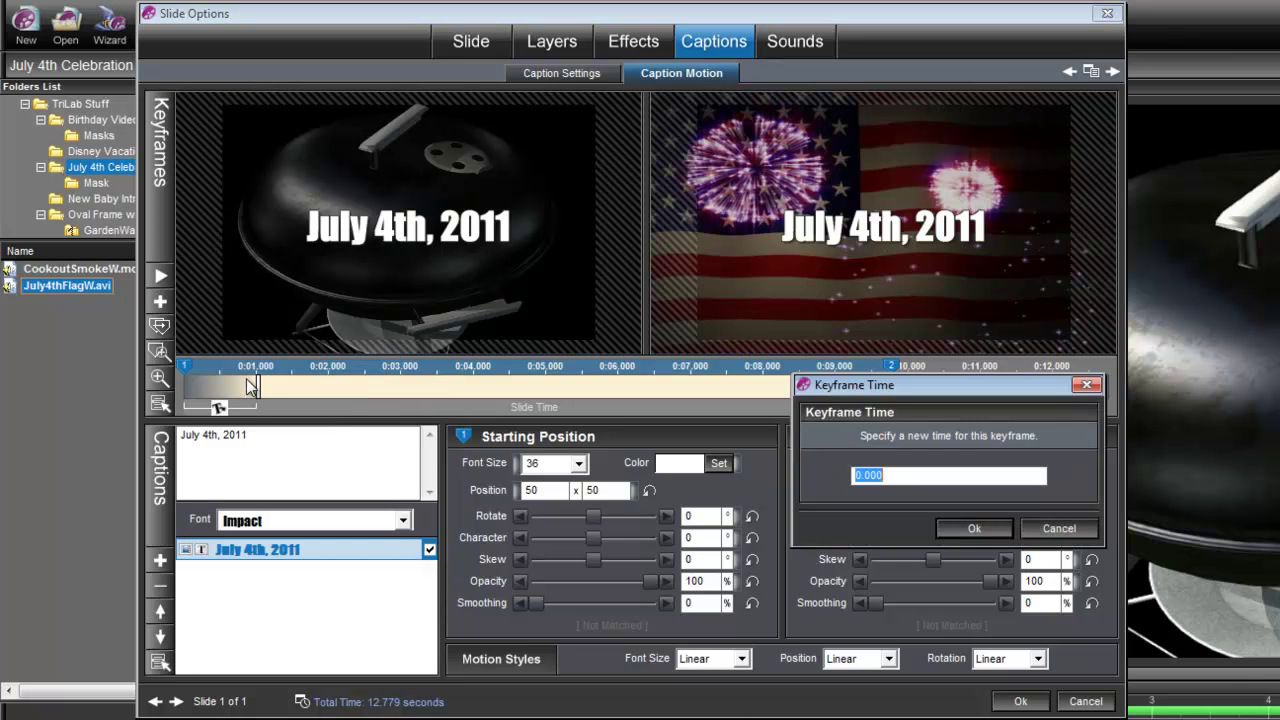
type("5")
left_click(970, 528)
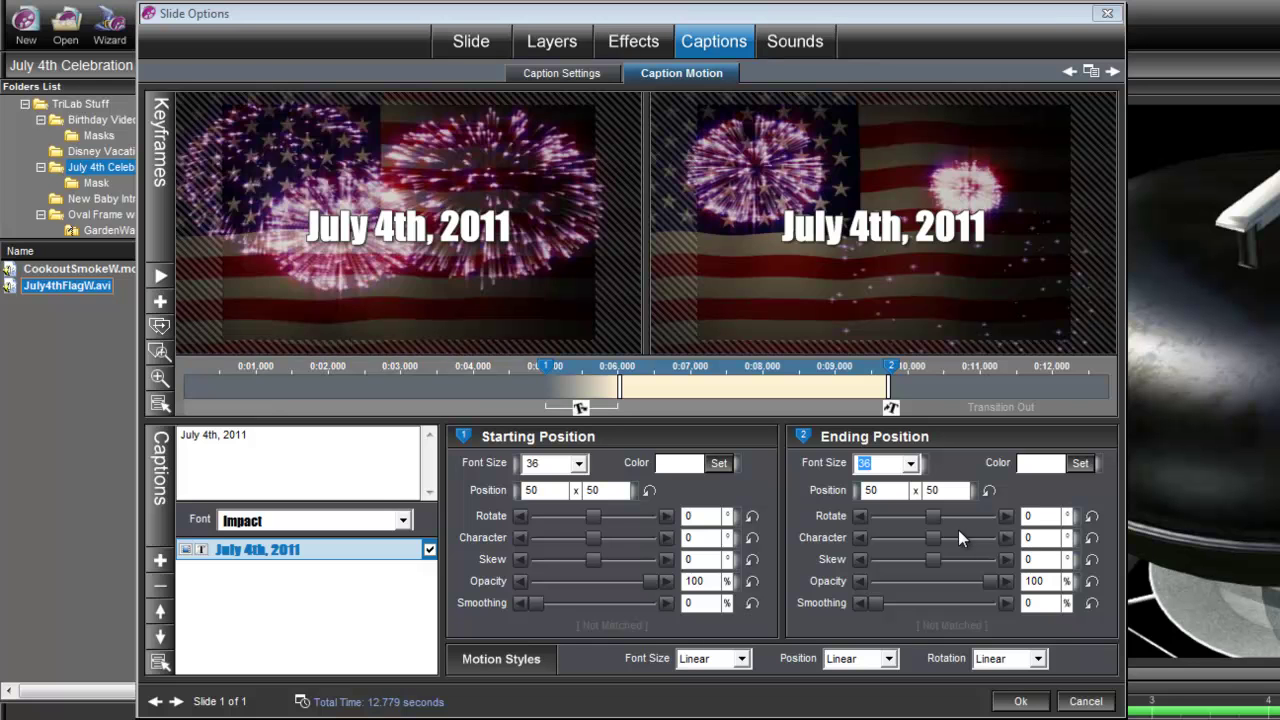
Apply the slide settings and play Slide 1 to preview the flag and caption
left_click(1020, 701)
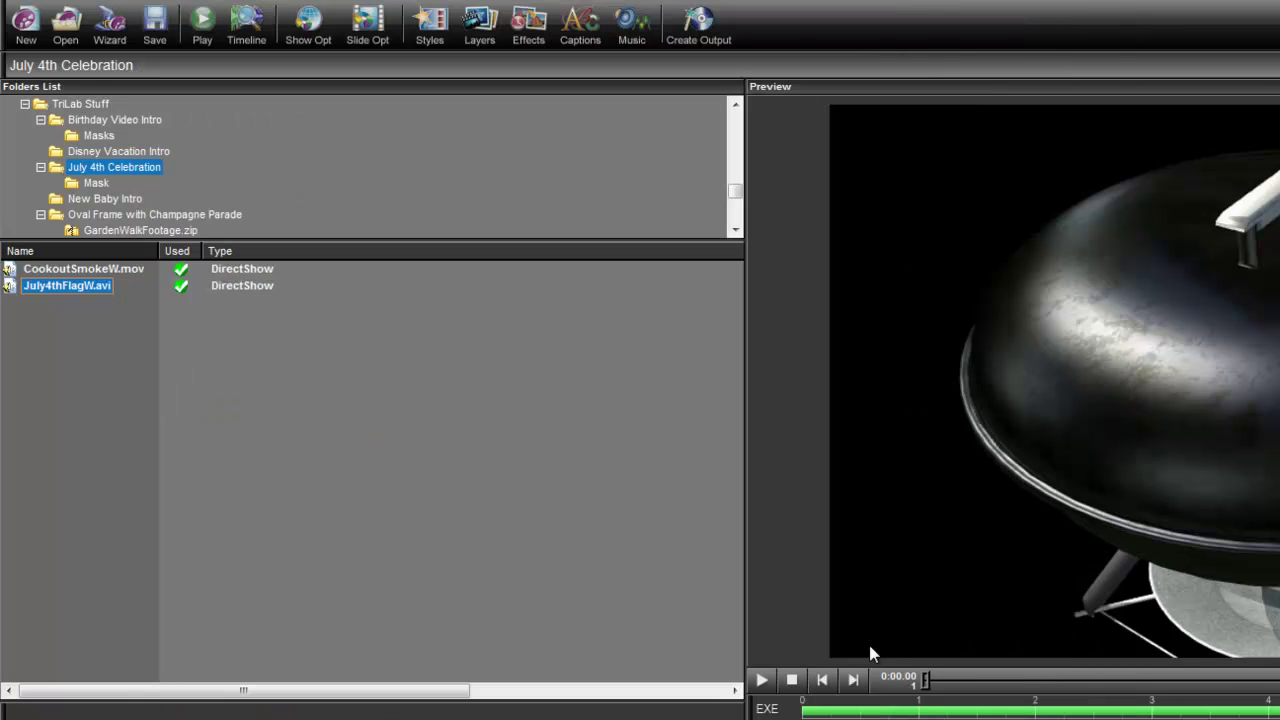
left_click(762, 680)
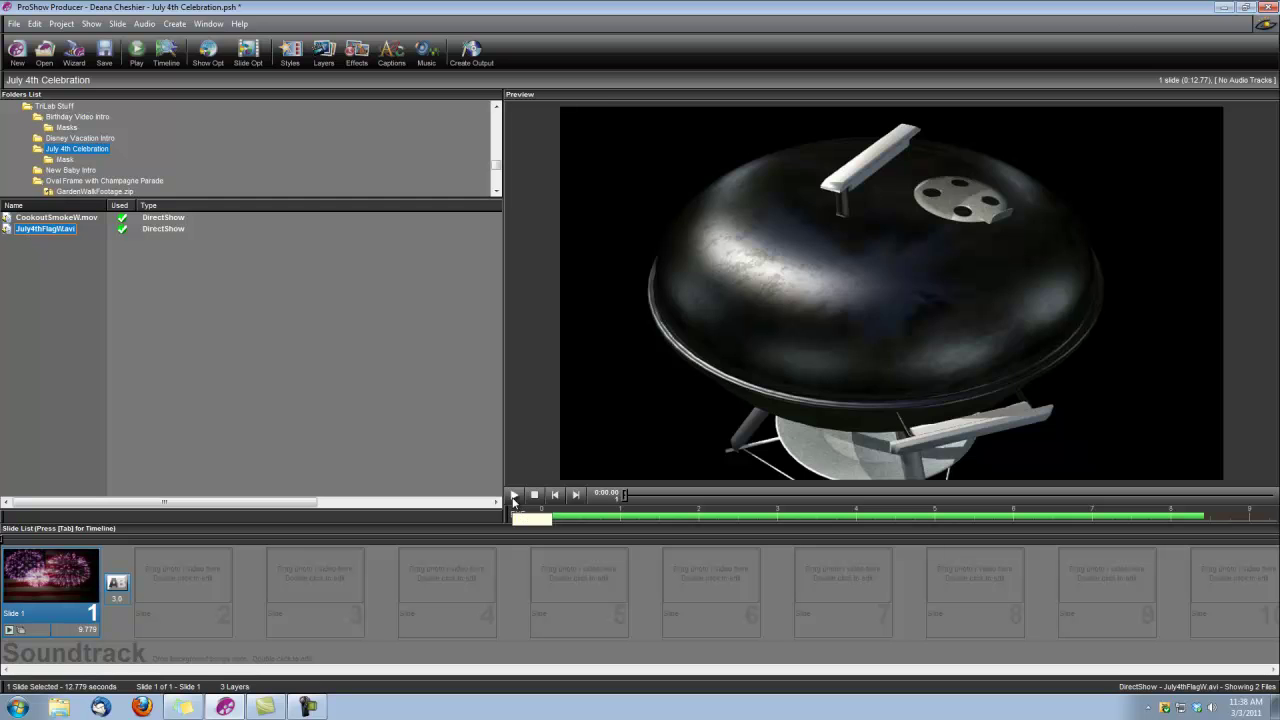